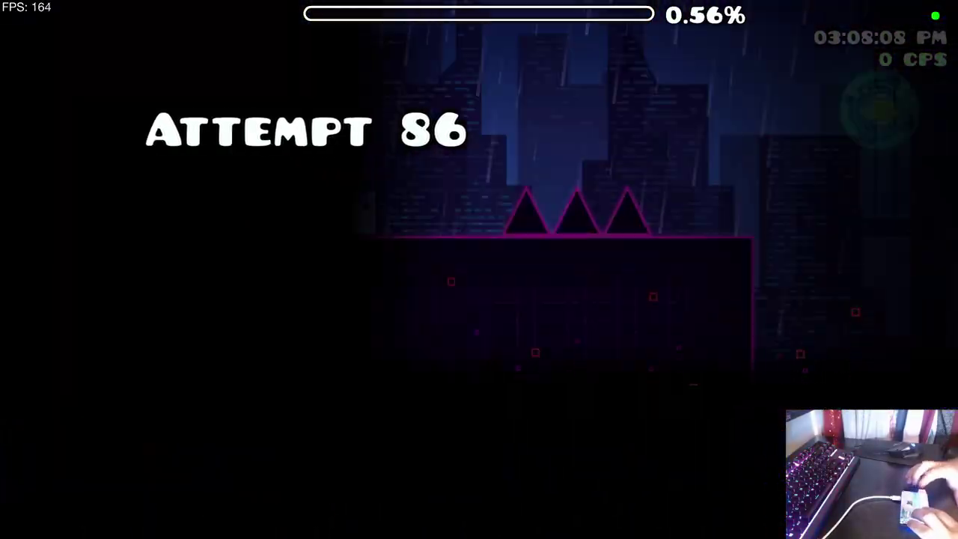
Start attempt 86, jumping the opening spikes and orbs to clear the spikes around 9%
left_click(479, 269)
left_click(479, 270)
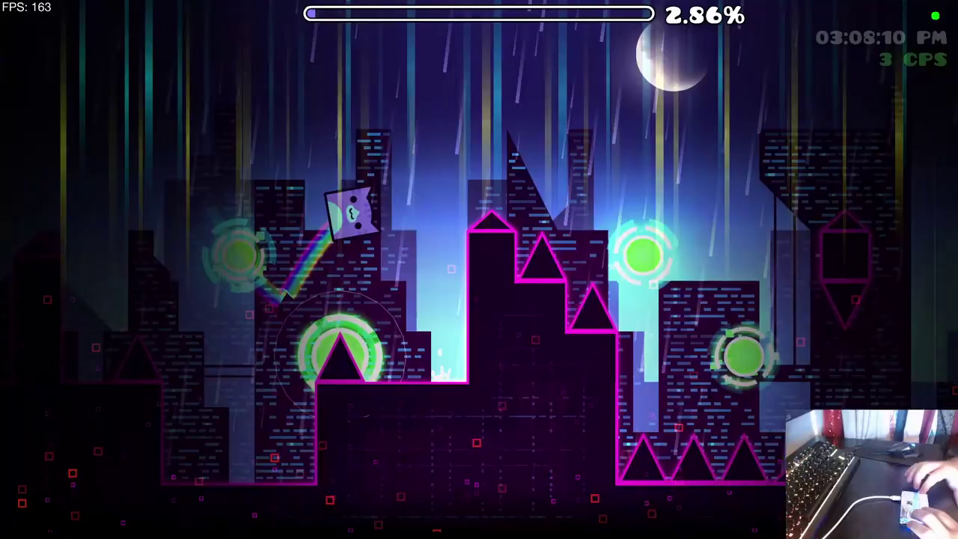
left_click(479, 270)
left_click(480, 269)
left_click(479, 269)
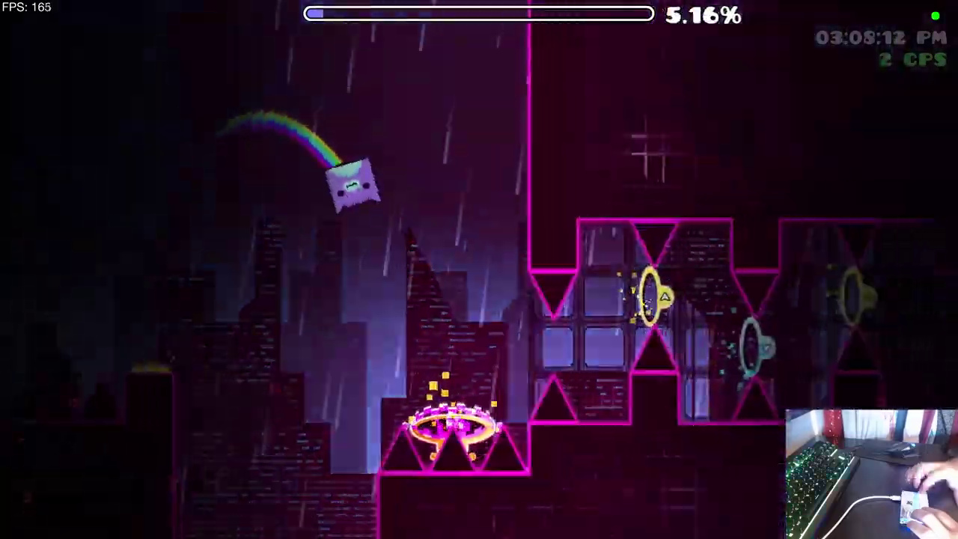
left_click(479, 269)
left_click(479, 269)
left_click(479, 269)
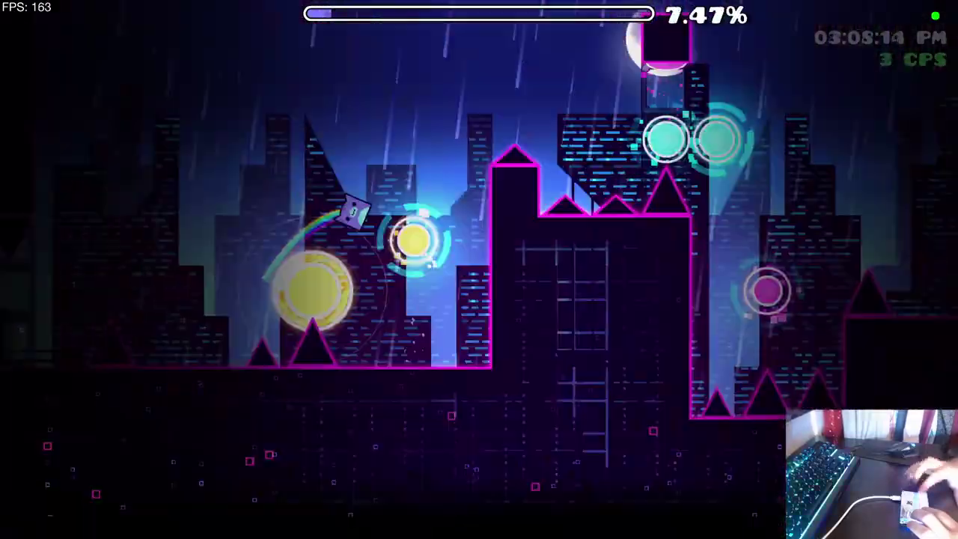
left_click(479, 269)
left_click(479, 270)
left_click(479, 270)
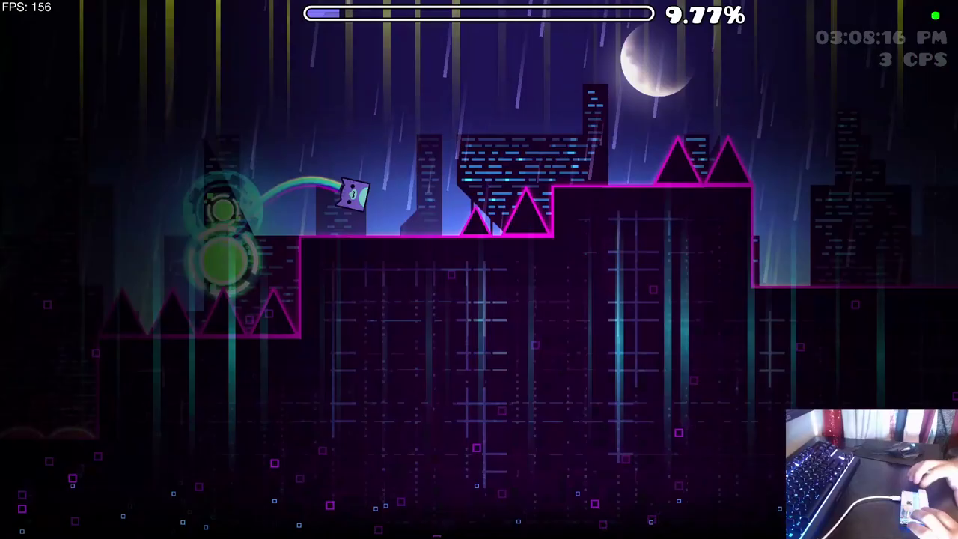
Fly through the pillar gaps, lightning section and glowing spikes past the building near 17%
left_click(479, 269)
left_click(480, 270)
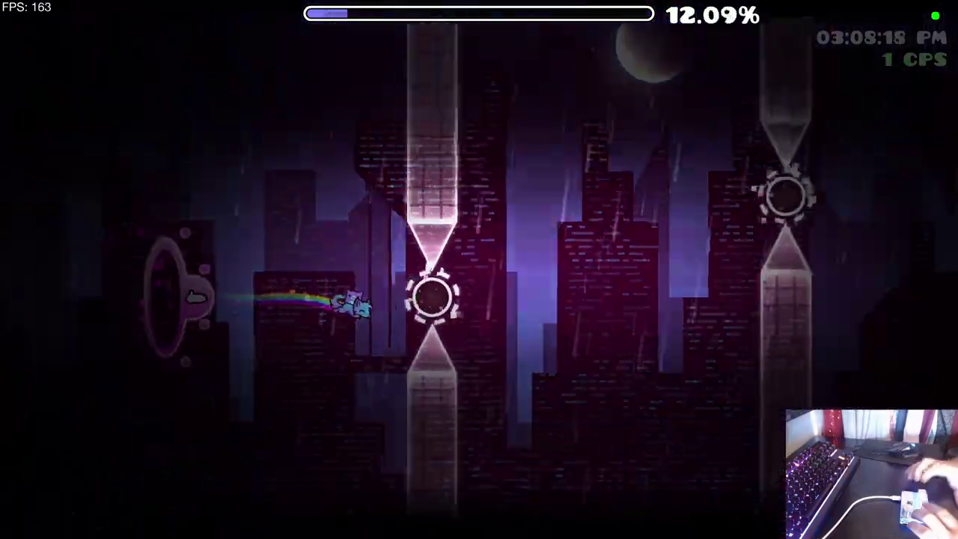
left_click(479, 270)
left_click(479, 269)
left_click(479, 269)
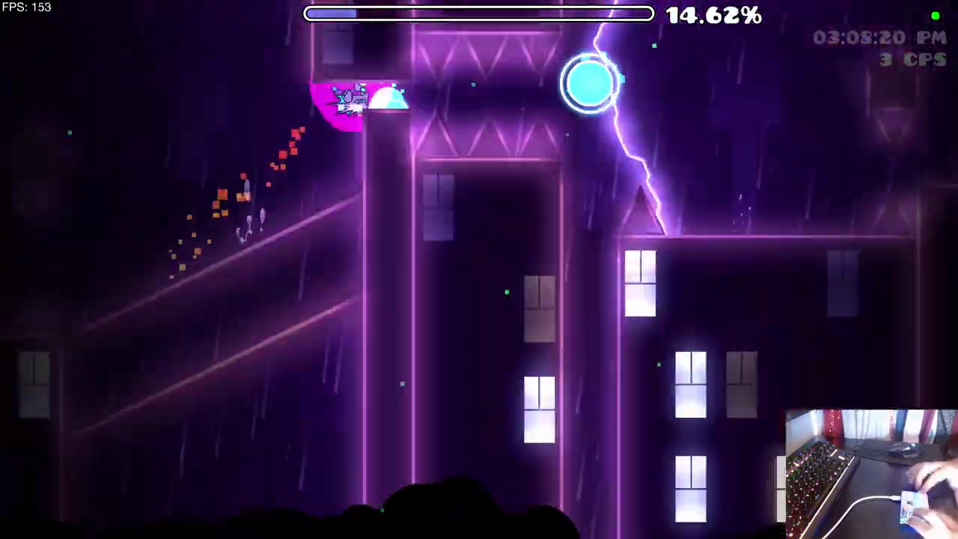
left_click(479, 270)
left_click(479, 269)
left_click(479, 269)
left_click(479, 269)
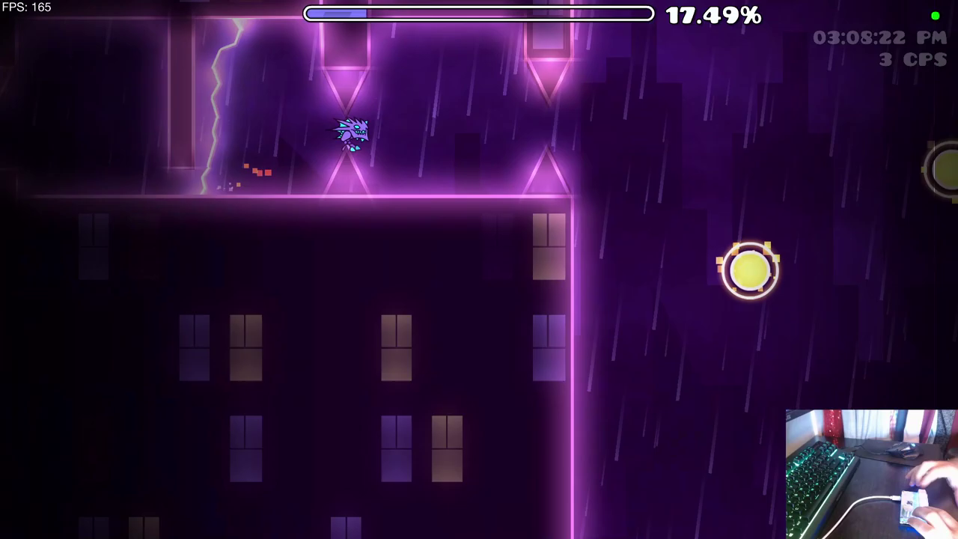
Bounce across the jump orbs over the gap and enter the portal into the wave section
left_click(479, 270)
left_click(479, 269)
left_click(479, 269)
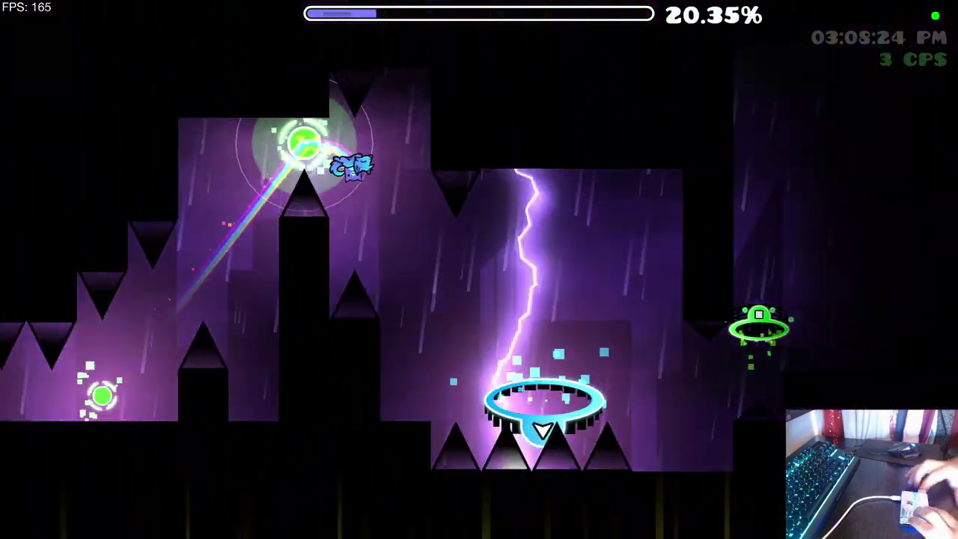
left_click(479, 269)
left_click(479, 270)
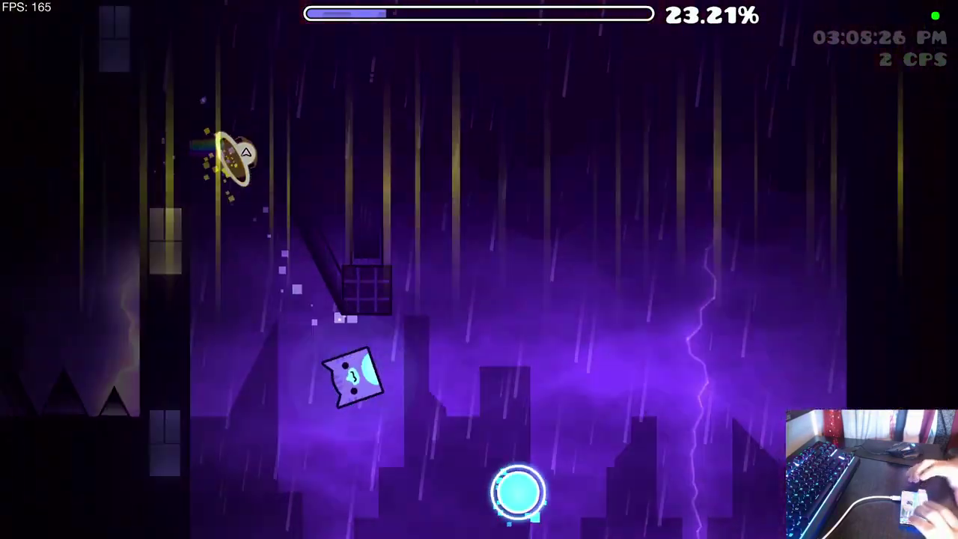
left_click(479, 269)
left_click(479, 269)
left_click(479, 270)
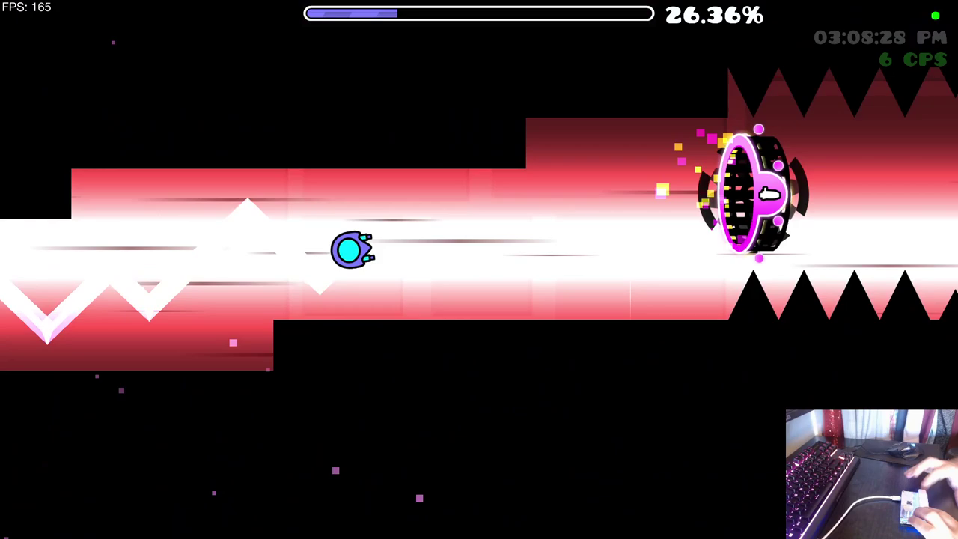
left_click(479, 269)
left_click(480, 270)
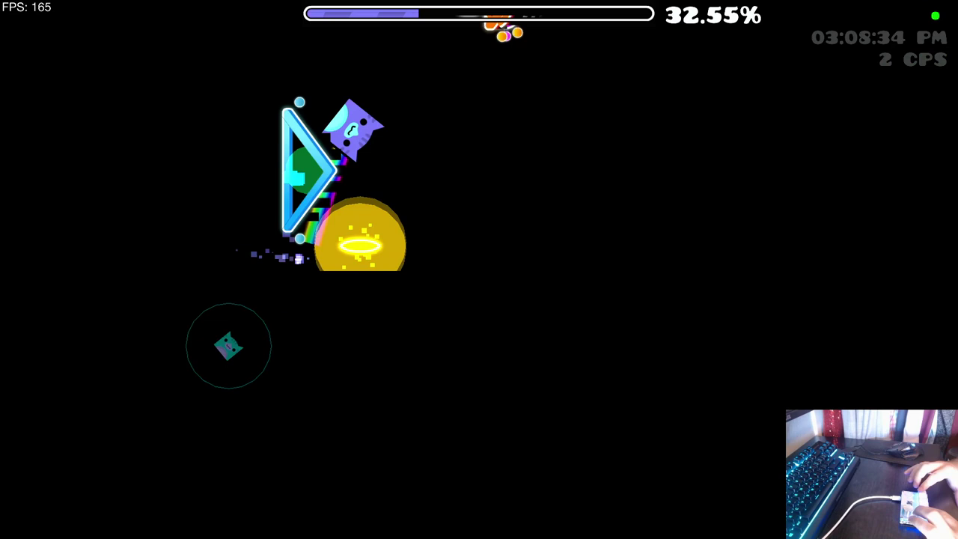
Swing through the pink section, flipping up and down past the spikes
left_click(479, 269)
left_click(479, 269)
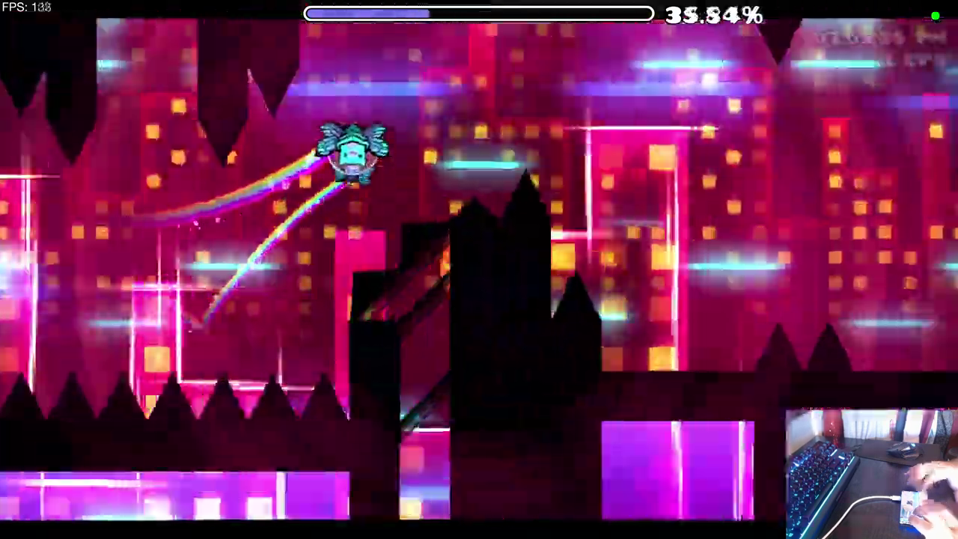
left_click(480, 269)
left_click(479, 269)
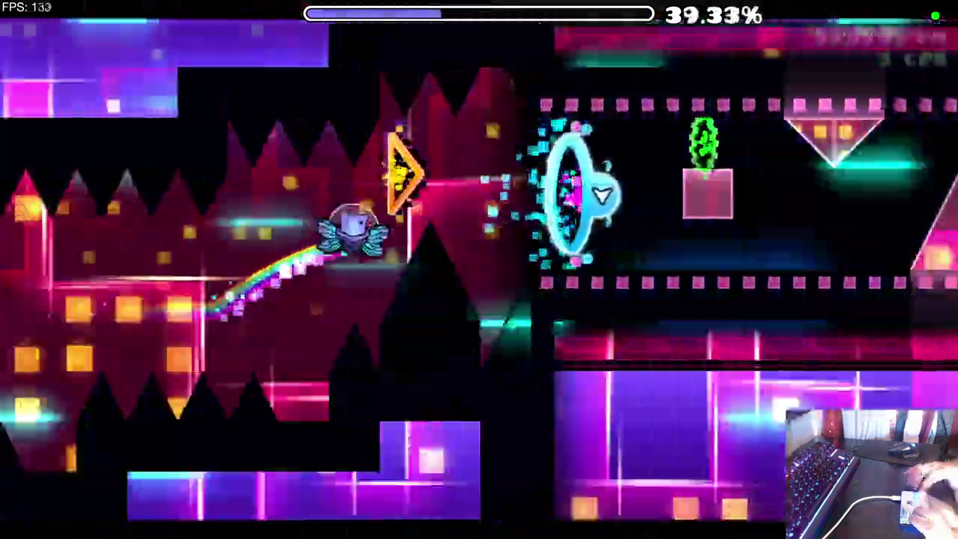
Zigzag the wave through the spikes, then hit the green orb in the teal section
left_click(479, 270)
left_click(479, 270)
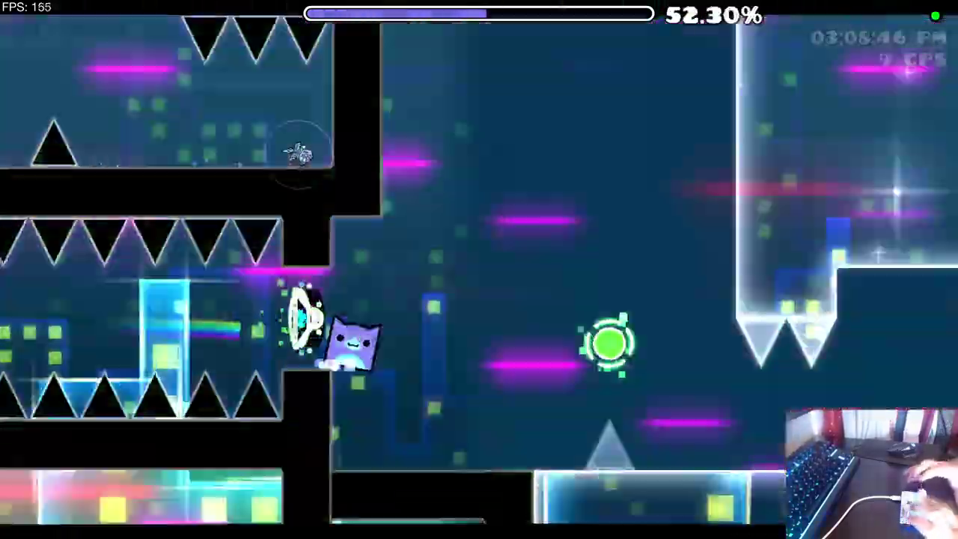
left_click(479, 269)
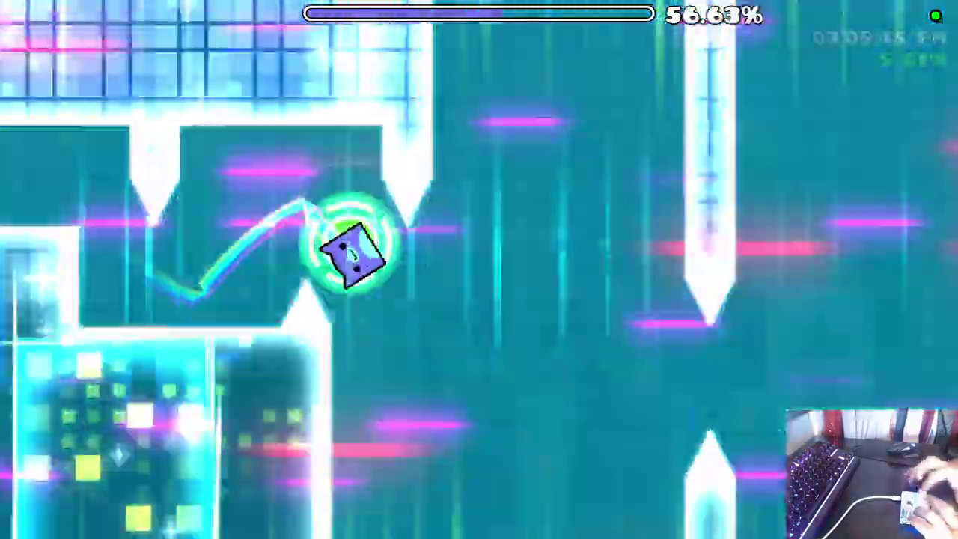
left_click(480, 270)
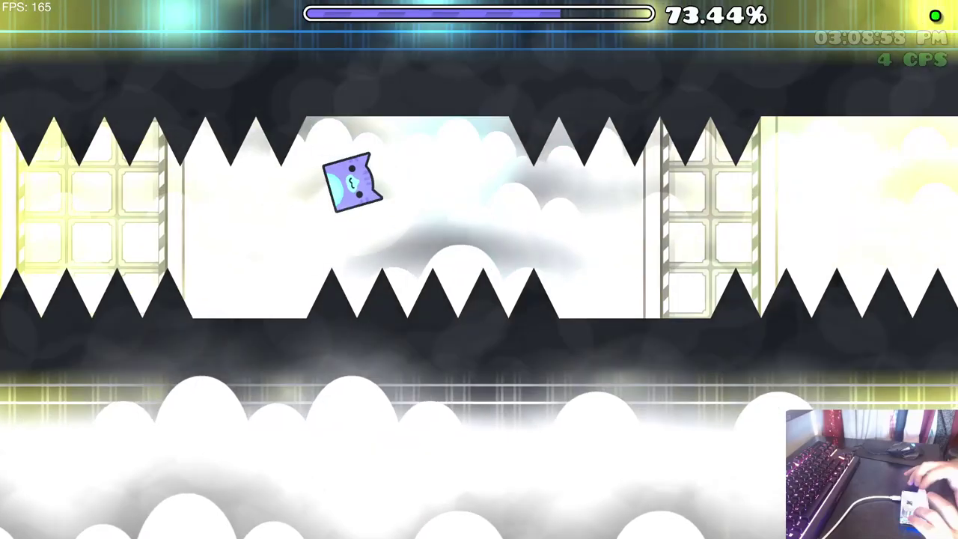
Jump through the orb and dash-orb section, climb the yellow orb, and pass the dark pillars to 87.57%
key("space")
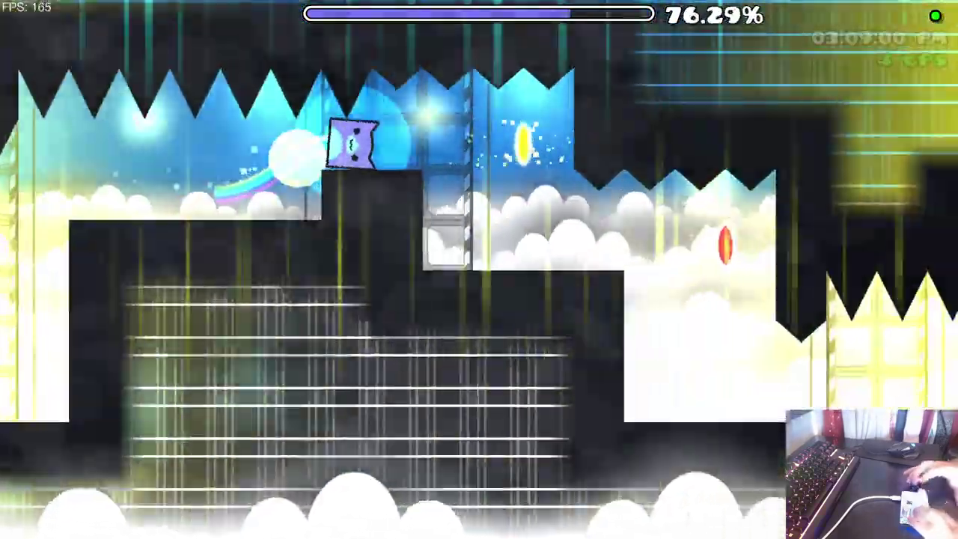
key("space")
key("space")
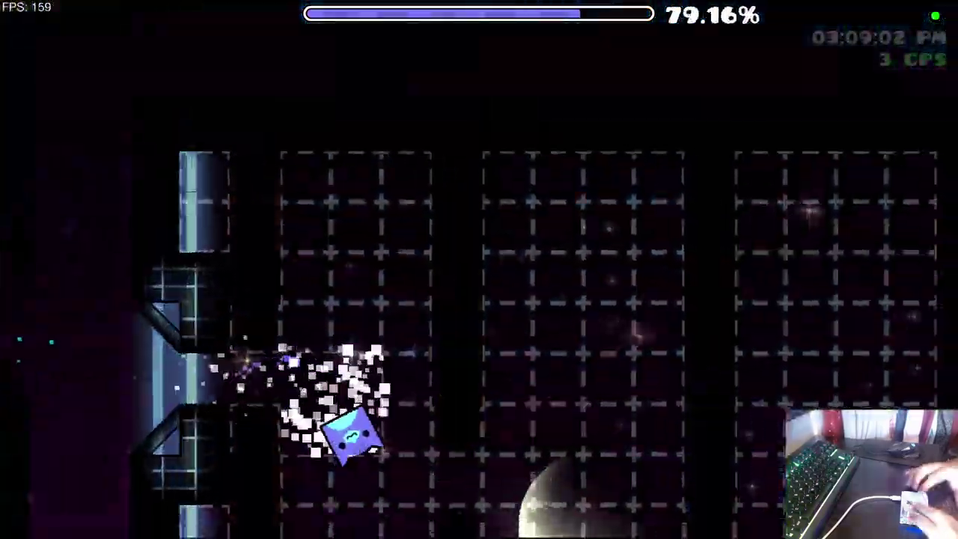
key("space")
key("space")
key("space")
key("space")
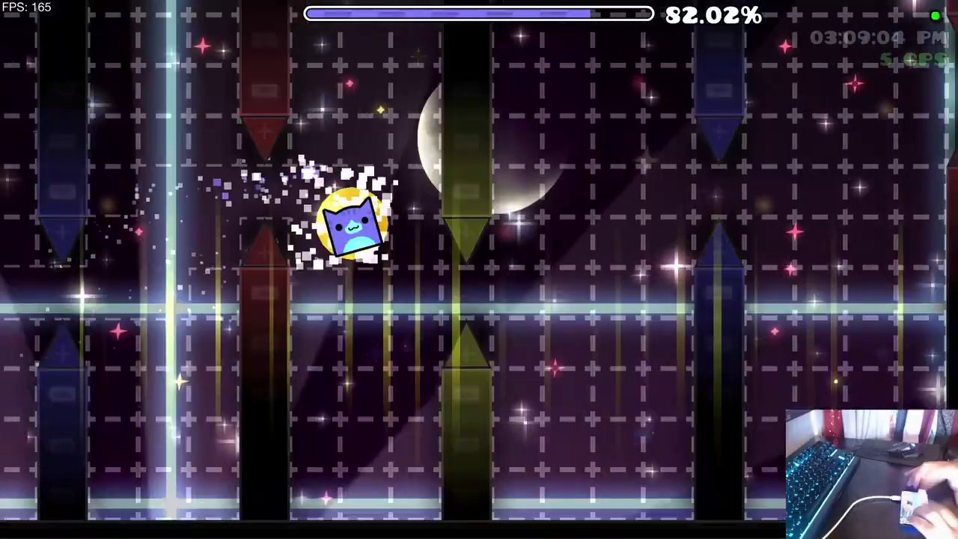
key("space")
key("space")
key("space")
key("space")
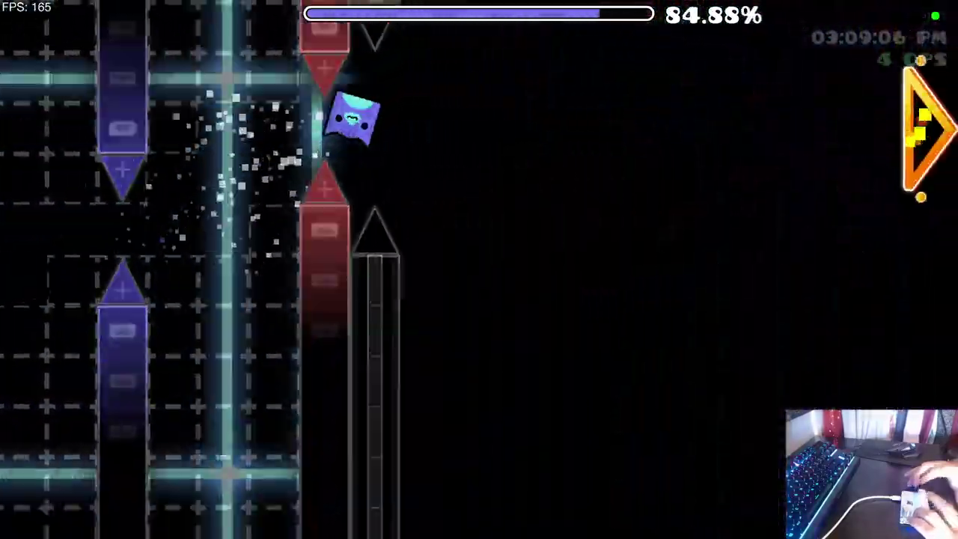
key("space")
key("space")
key("space")
key("space")
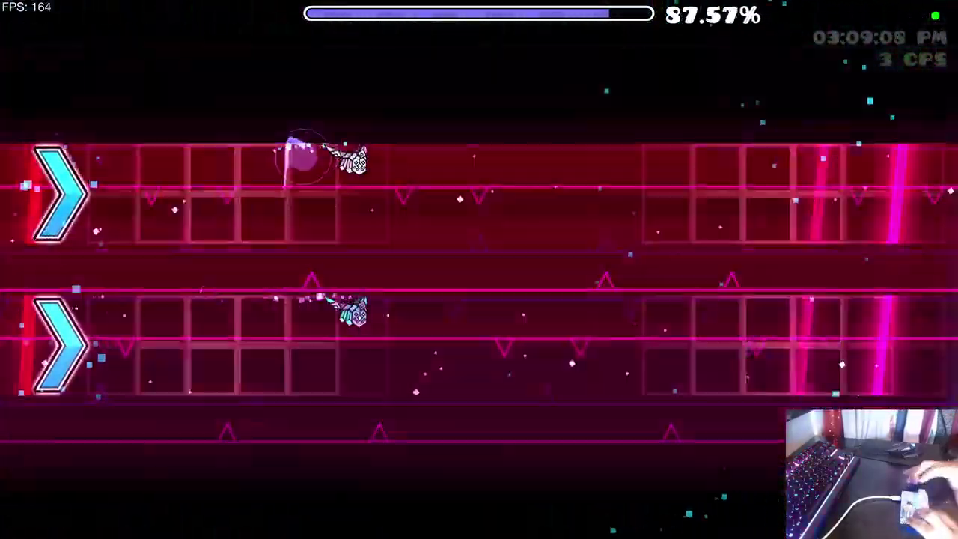
key("space")
key("space")
key("space")
Guide both wave icons through the corridors, then the single ball through the portals to 97.96%
key("space")
key("space")
key("space")
key("space")
key("space")
key("space")
key("space")
key("space")
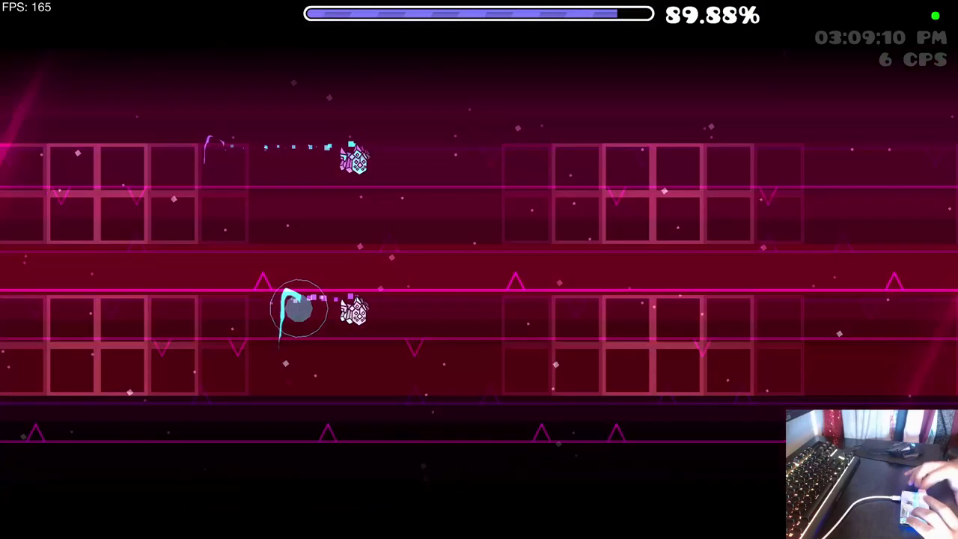
key("space")
key("space")
key("space")
key("space")
key("space")
key("space")
key("space")
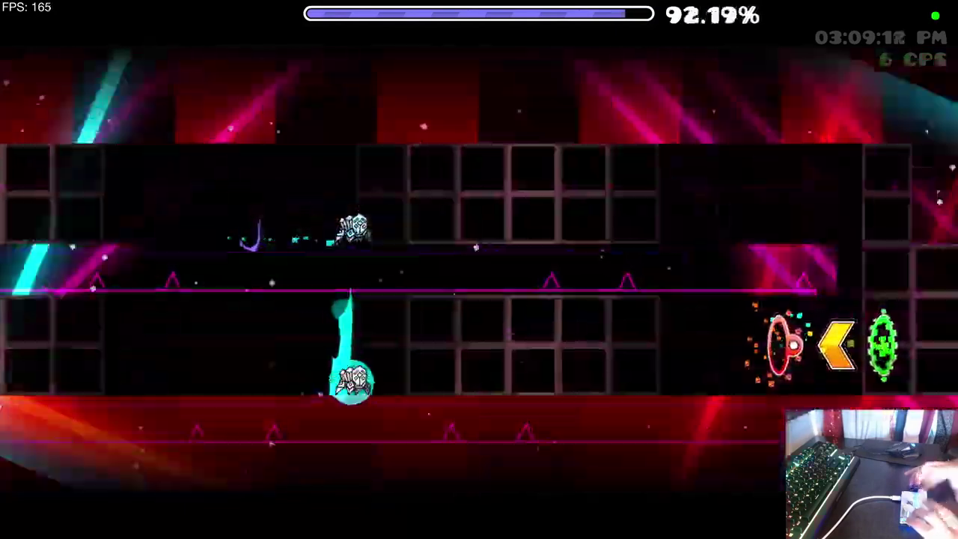
key("space")
key("space")
key("space")
key("space")
key("space")
key("space")
key("space")
key("space")
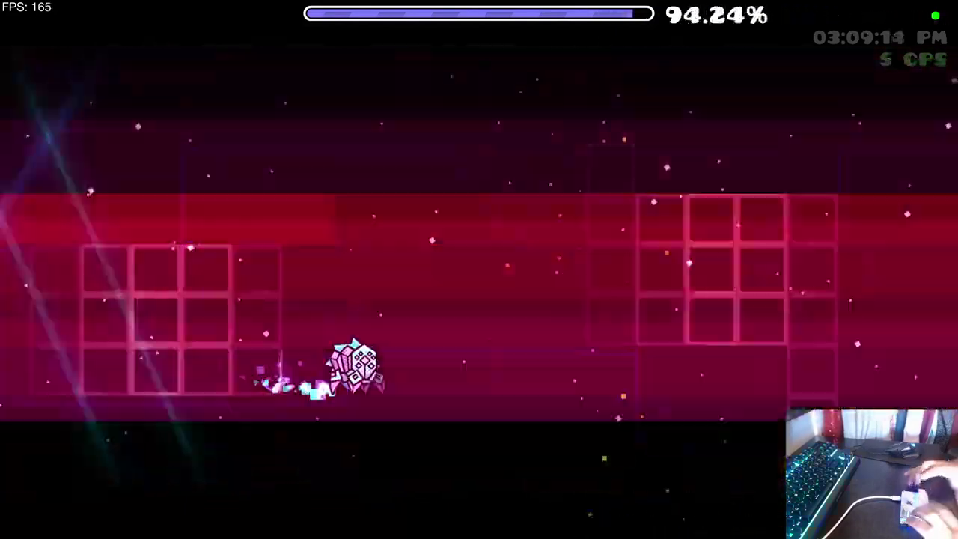
key("space")
key("space")
key("space")
key("space")
key("space")
key("space")
key("space")
key("space")
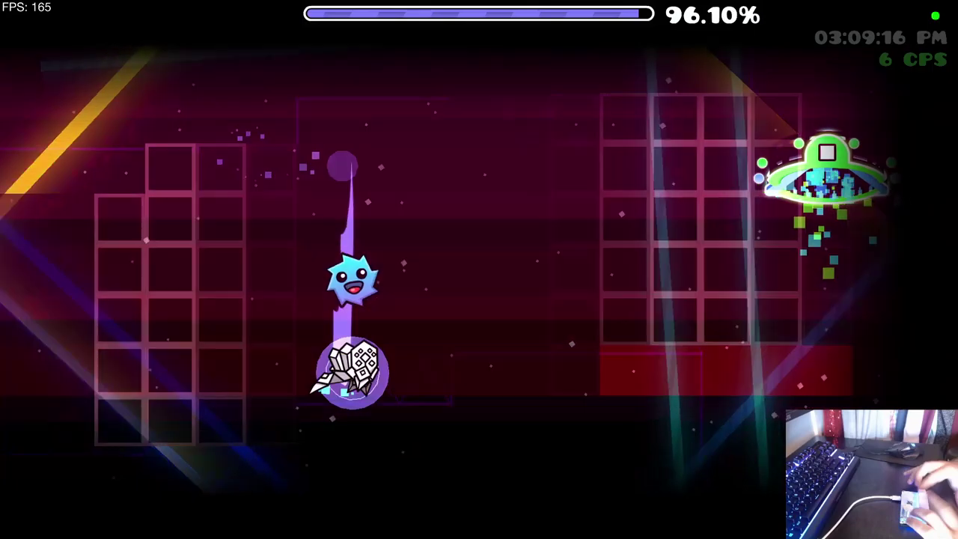
key("space")
key("space")
key("space")
key("space")
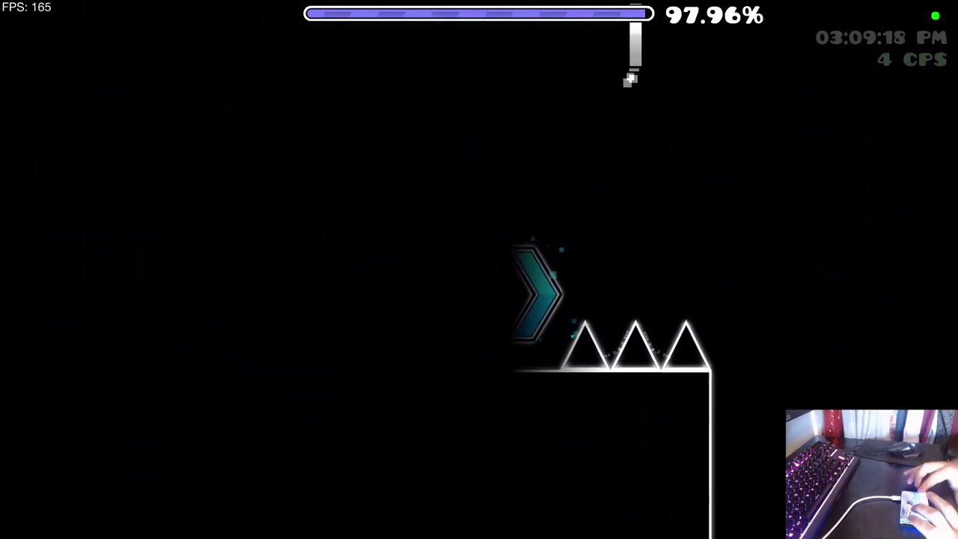
key("space")
key("space")
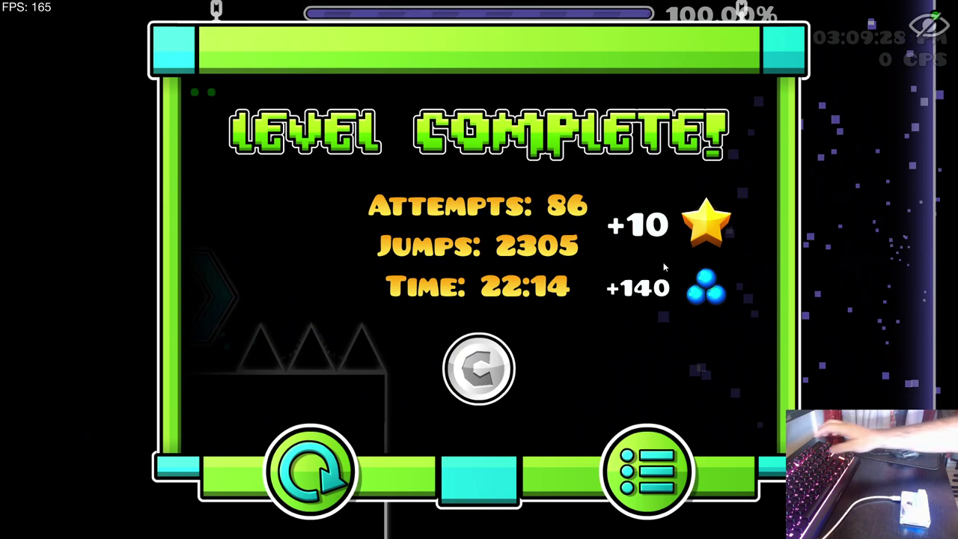
Open Headlock's level page from the Level Complete panel, showing Normal Mode at 100%
left_click(676, 446)
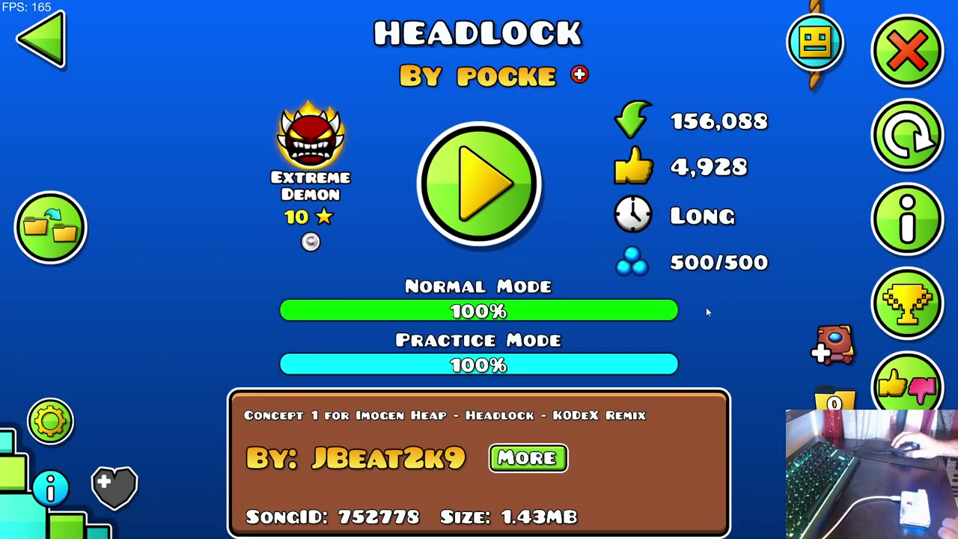